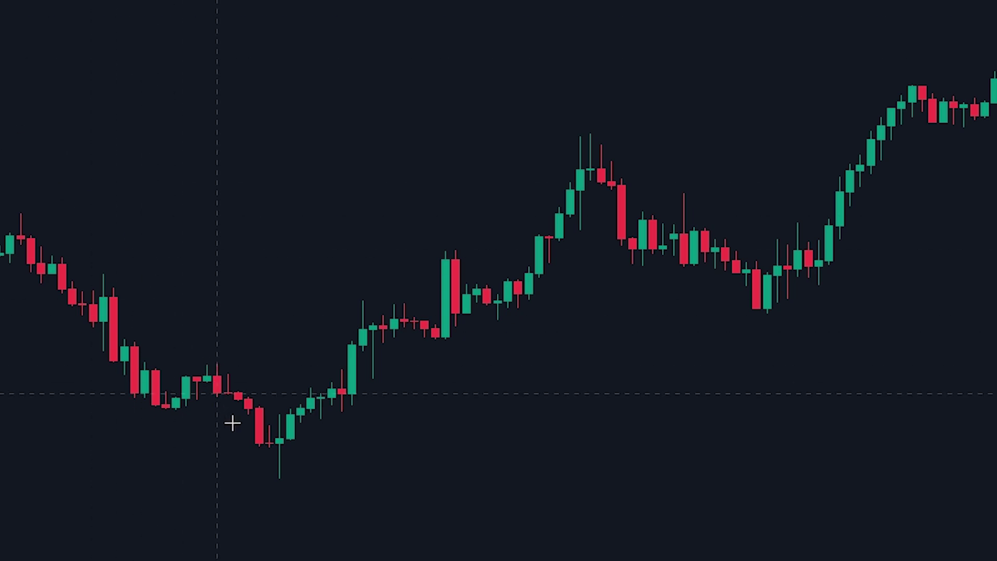
Step: Draw trend lines from the swing low up to the swing high B, and from B down to the following pullback
{"action": "left_click", "coordinate": [280, 476]}
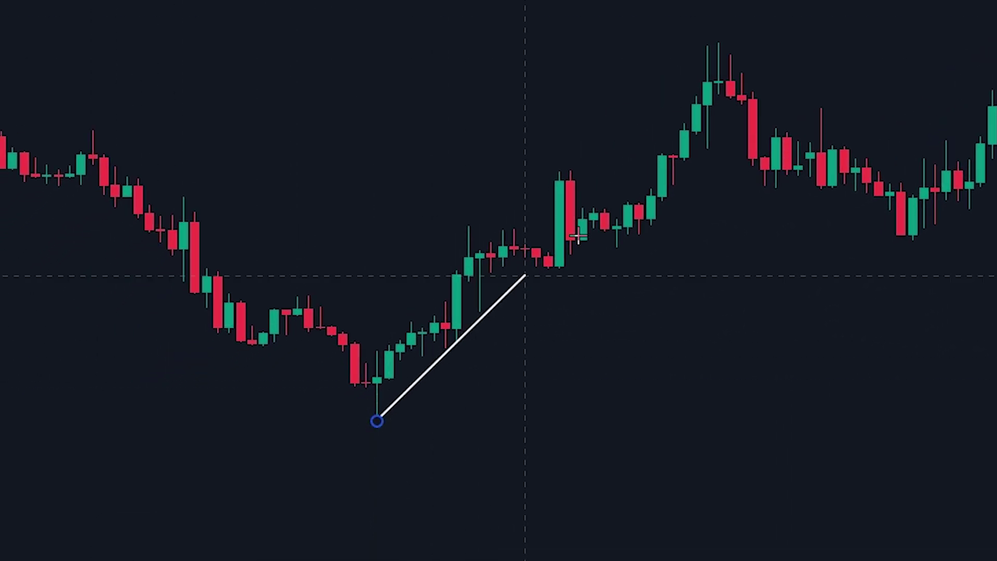
{"action": "left_click", "coordinate": [707, 40]}
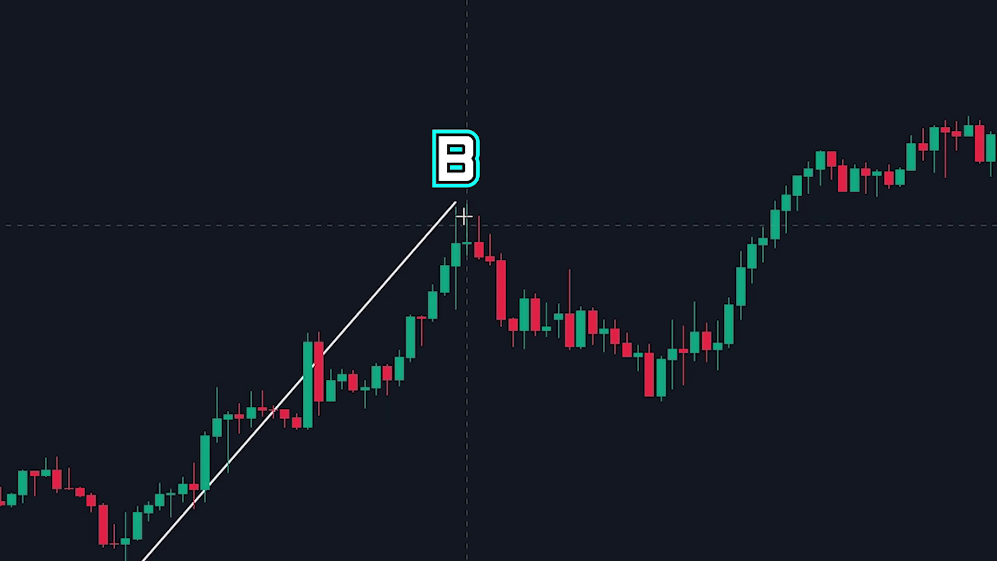
{"action": "left_click", "coordinate": [455, 203]}
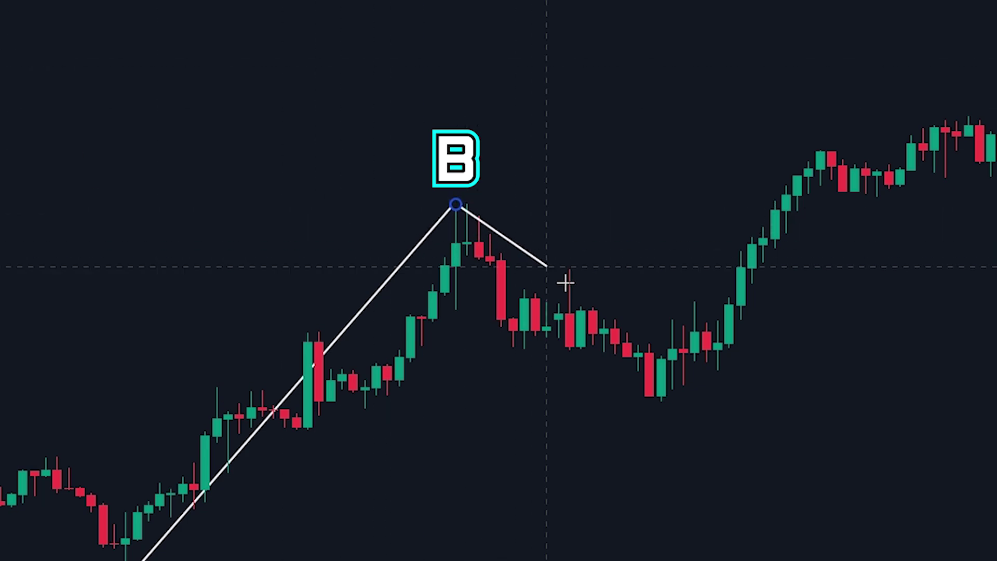
{"action": "left_click", "coordinate": [508, 345]}
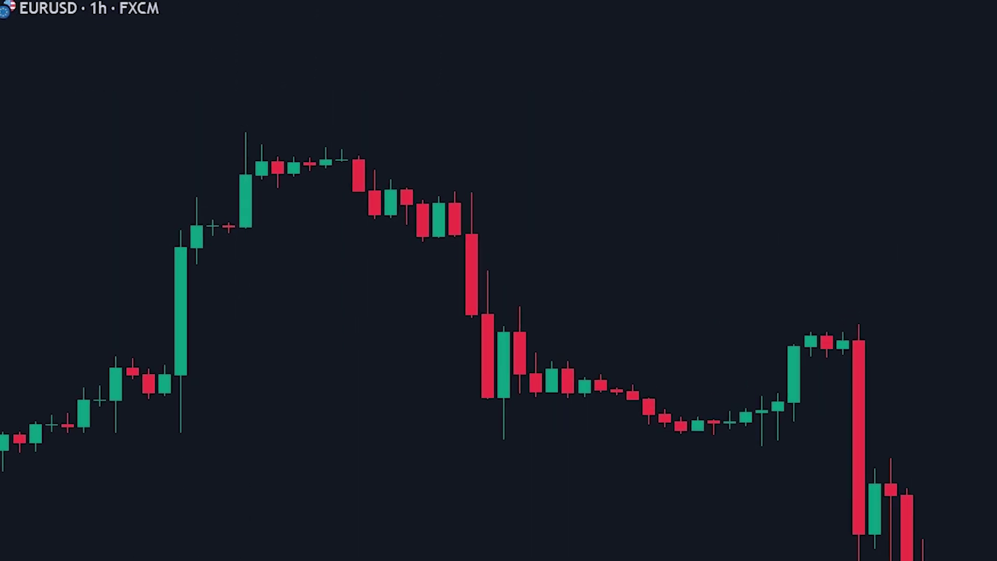
Step: Draw connected trend lines on the EURUSD chart from swing high A down to swing low B and up to the pullback high before the sell-off
{"action": "left_click", "coordinate": [246, 133]}
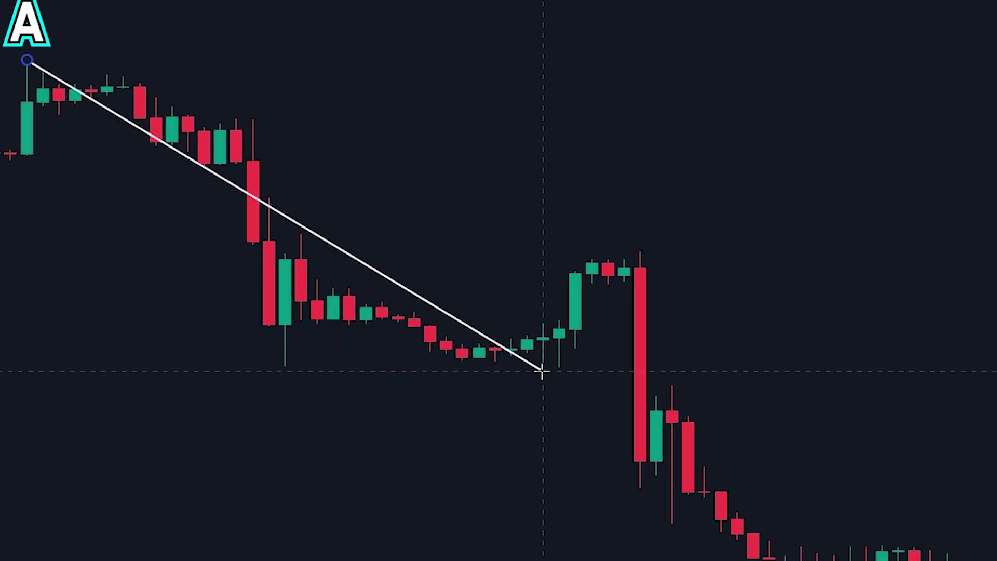
{"action": "left_click", "coordinate": [623, 398]}
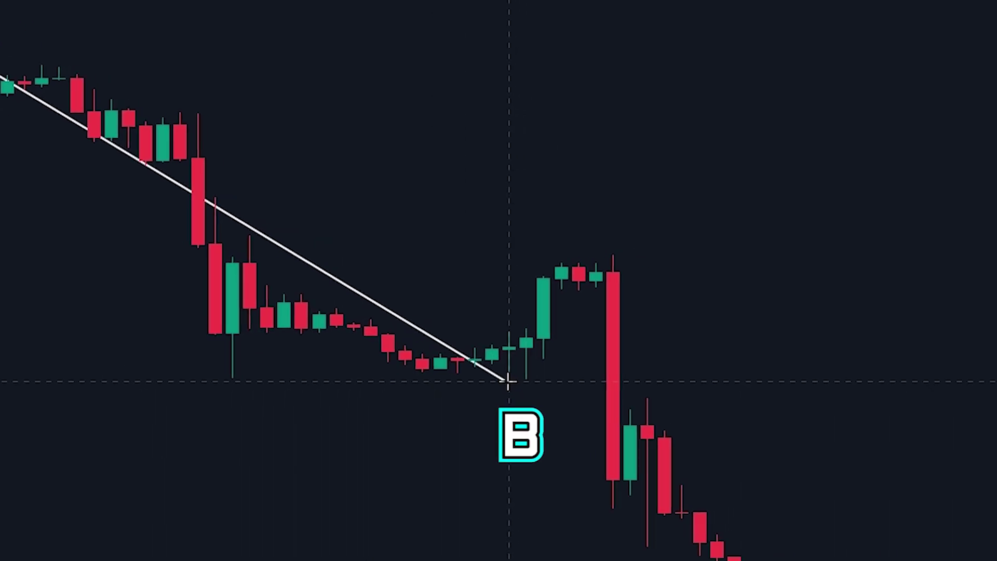
{"action": "left_click", "coordinate": [483, 394]}
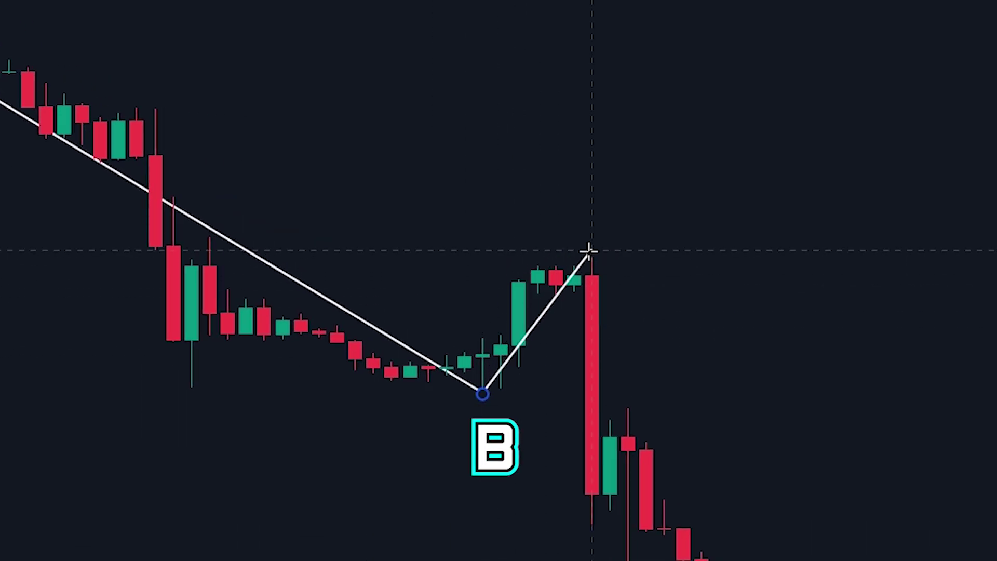
{"action": "double_click", "coordinate": [591, 257]}
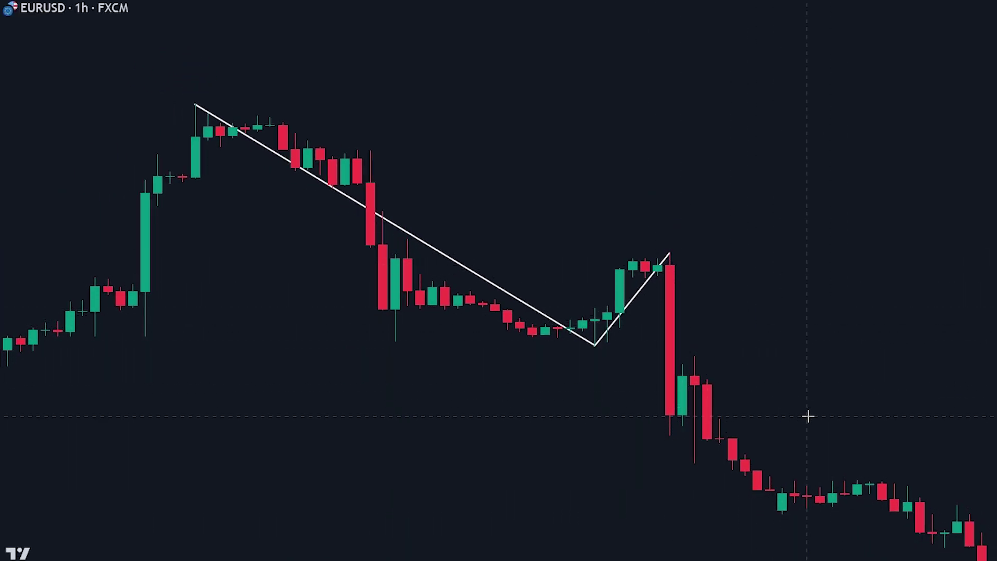
{"action": "left_click_drag", "start_coordinate": [817, 418], "coordinate": [529, 285]}
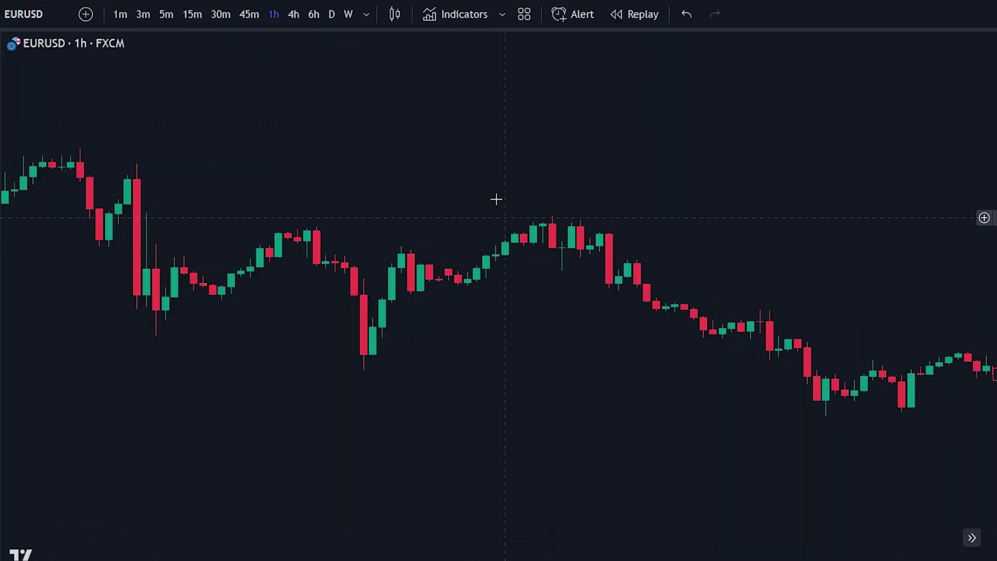
Step: Add the community script Trading ABC to the EURUSD 1h chart and close the indicator library
{"action": "left_click", "coordinate": [474, 21]}
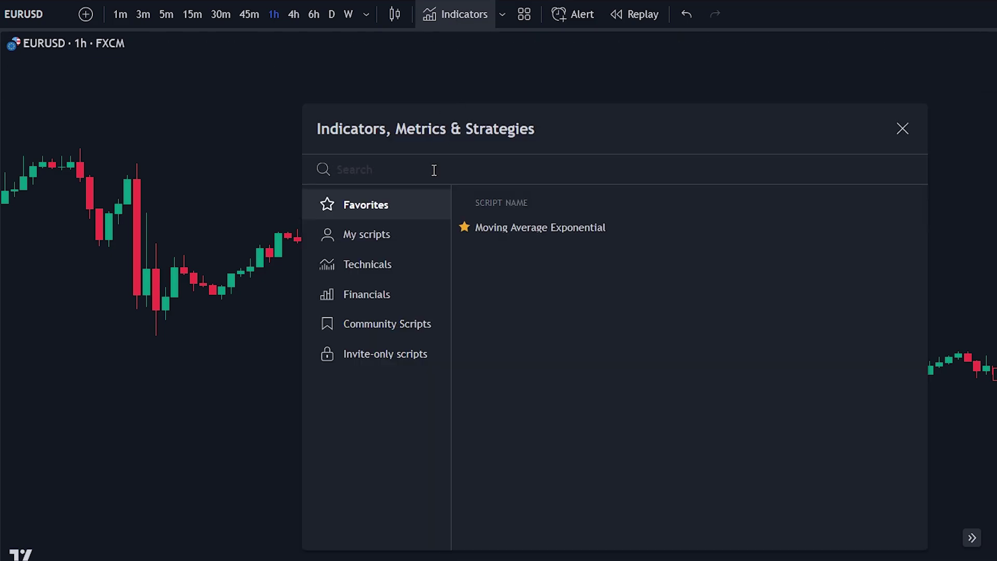
{"action": "type", "text": "trading abc"}
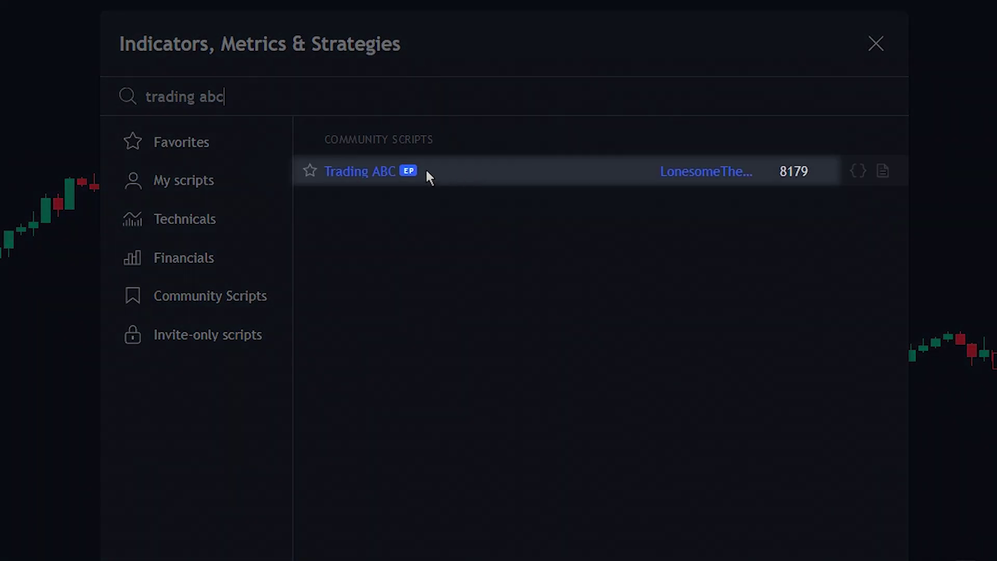
{"action": "left_click", "coordinate": [464, 171]}
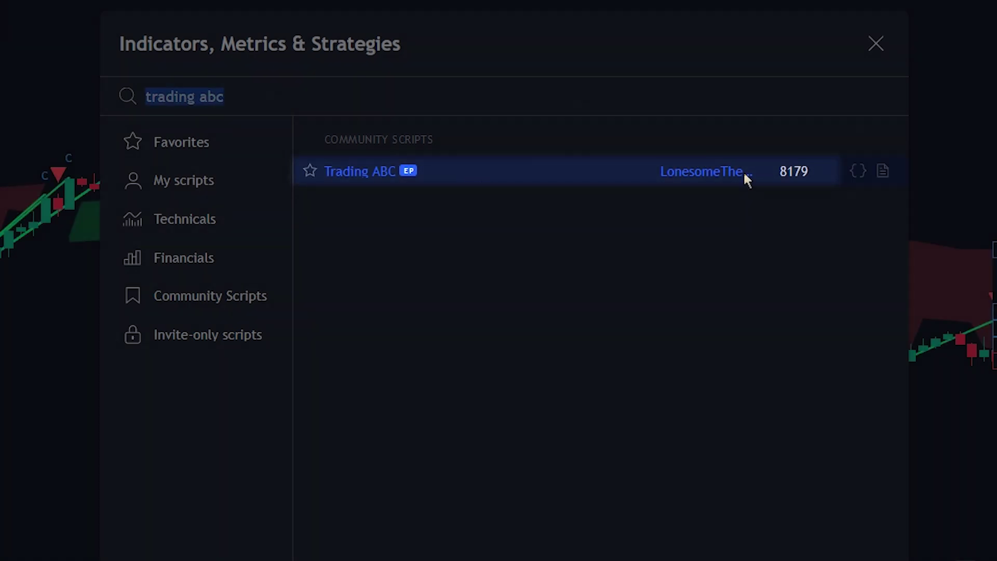
{"action": "left_click", "coordinate": [876, 43]}
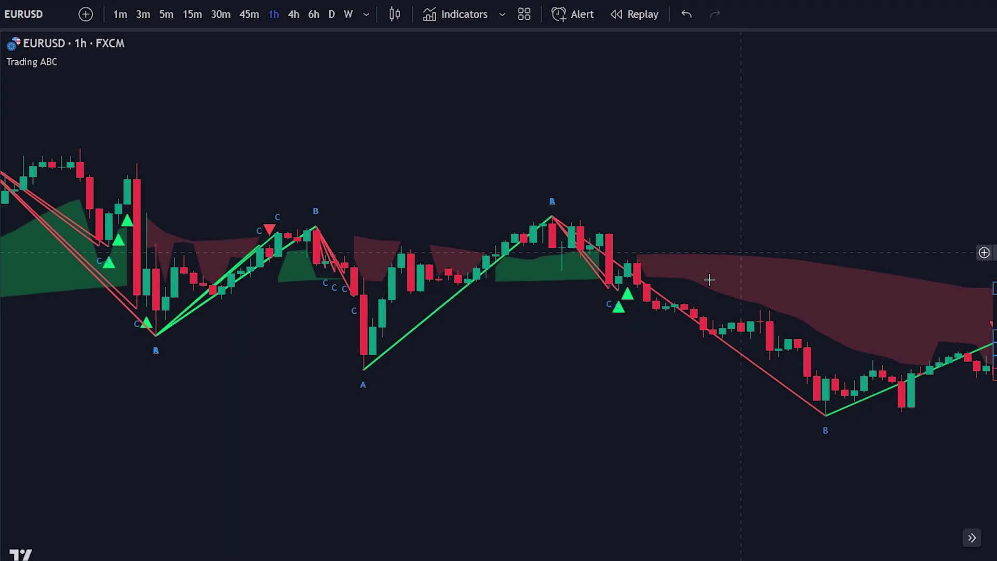
Step: Review the Trading ABC signals on the chart and its input settings, from the ZigZag and Fibonacci setup to the trend cloud lengths
{"action": "left_click_drag", "start_coordinate": [586, 349], "coordinate": [525, 335]}
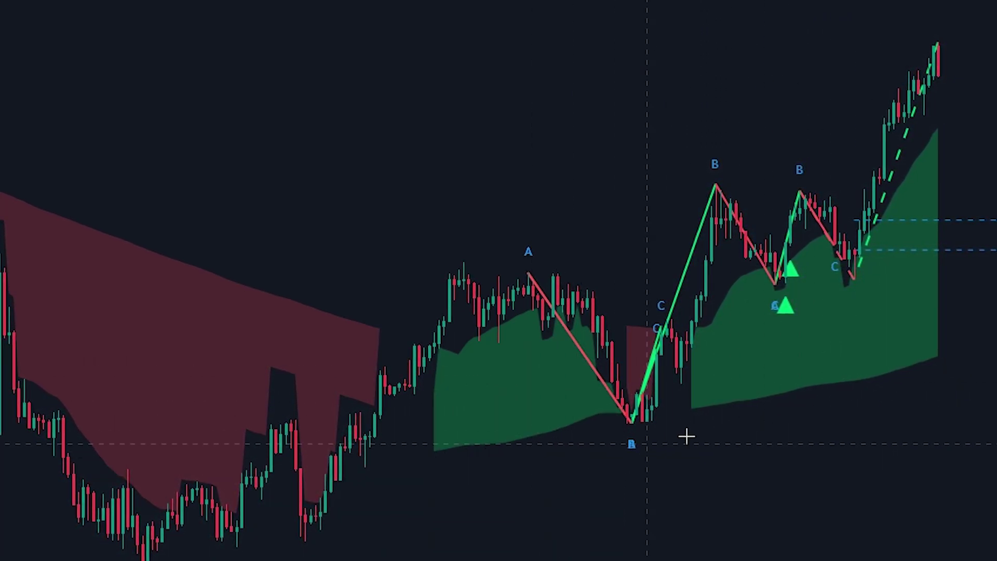
{"action": "left_click_drag", "start_coordinate": [576, 474], "coordinate": [951, 451]}
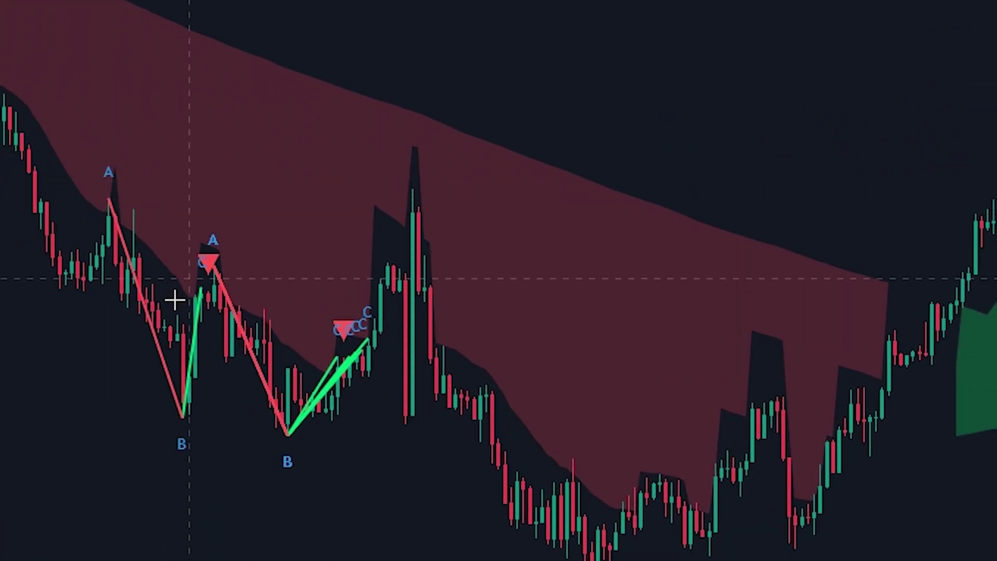
{"action": "mouse_move", "coordinate": [85, 16]}
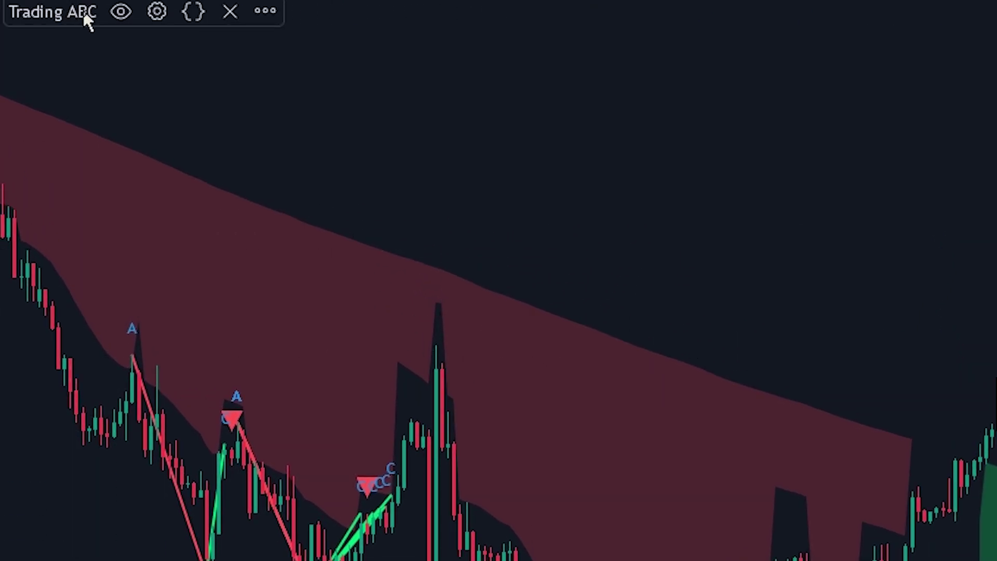
{"action": "left_click", "coordinate": [164, 16]}
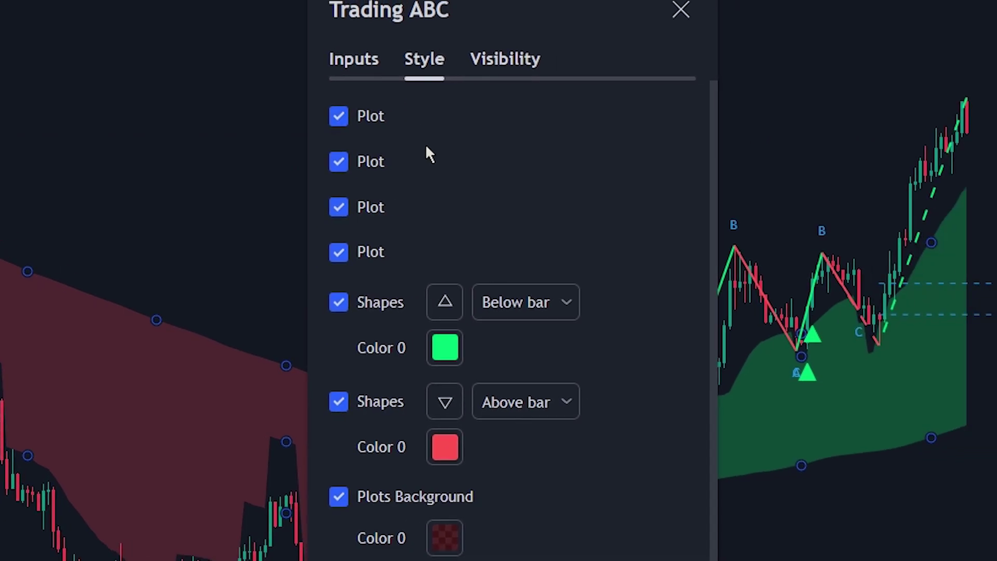
{"action": "left_click", "coordinate": [362, 57]}
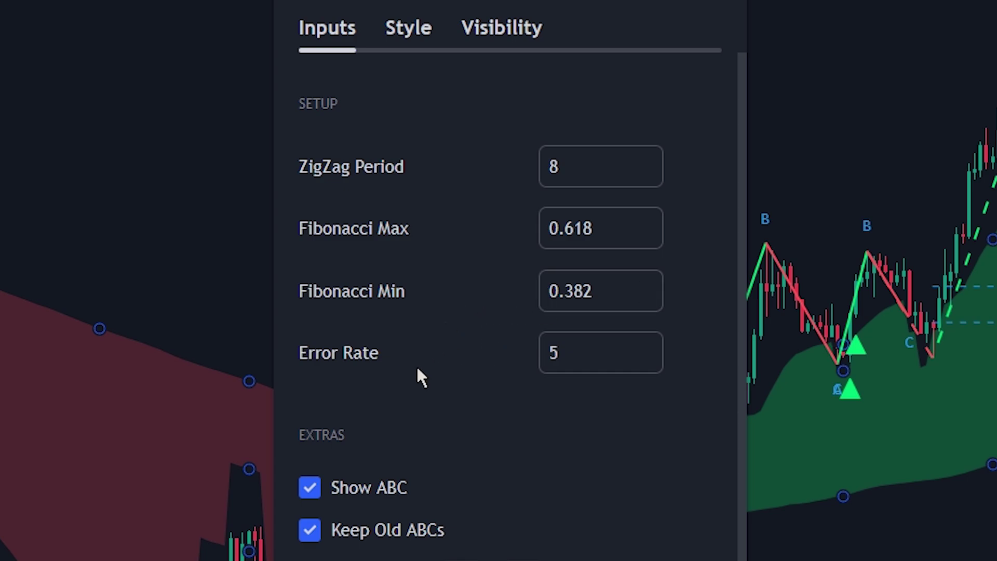
{"action": "scroll", "coordinate": [418, 372], "scroll_direction": "down", "scroll_amount": 5}
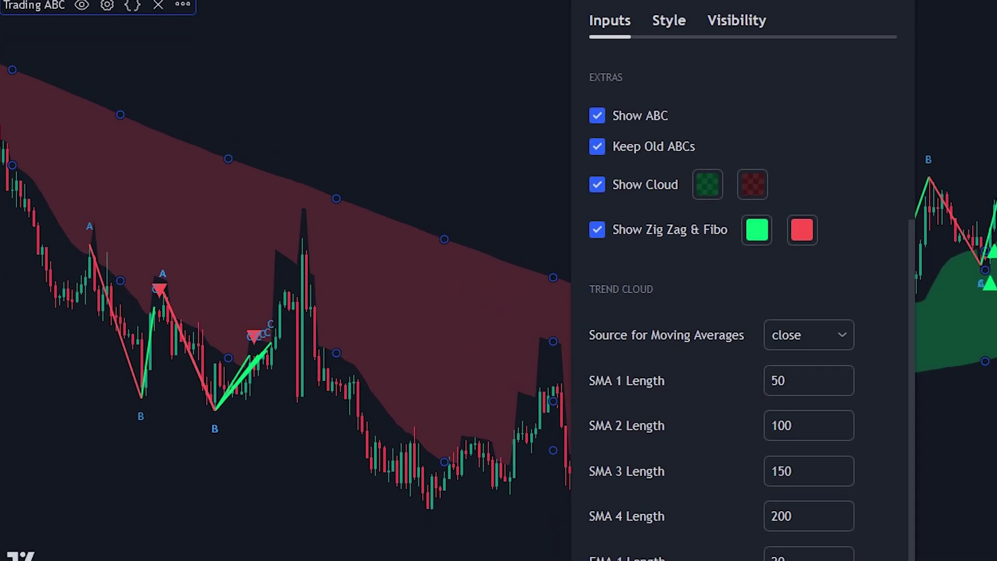
{"action": "key", "text": "Escape"}
{"action": "left_click", "coordinate": [864, 500]}
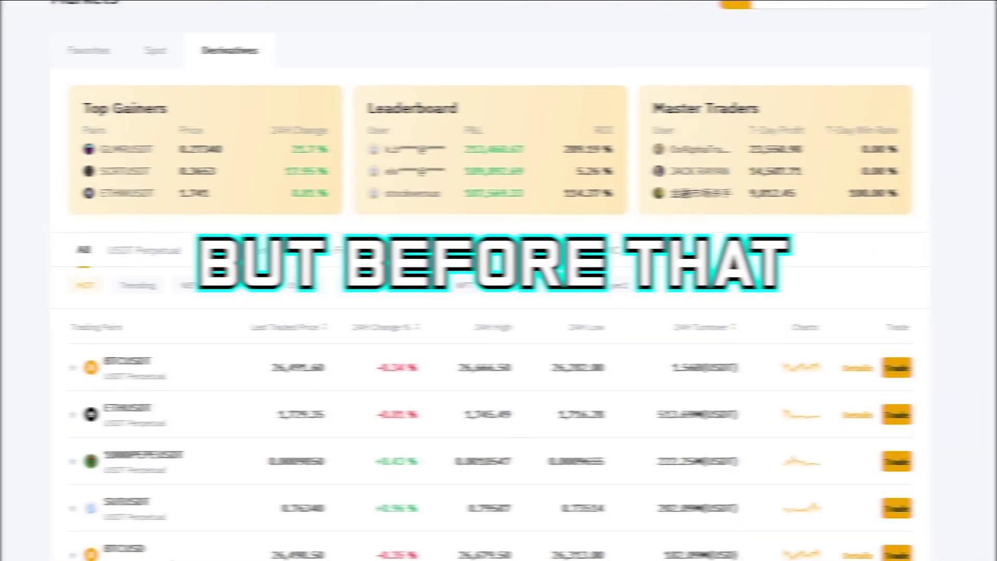
Step: Switch to the Bybit website and look through its derivatives market list, home page promotions and product range
{"action": "scroll", "coordinate": [498, 311], "scroll_direction": "down", "scroll_amount": 7}
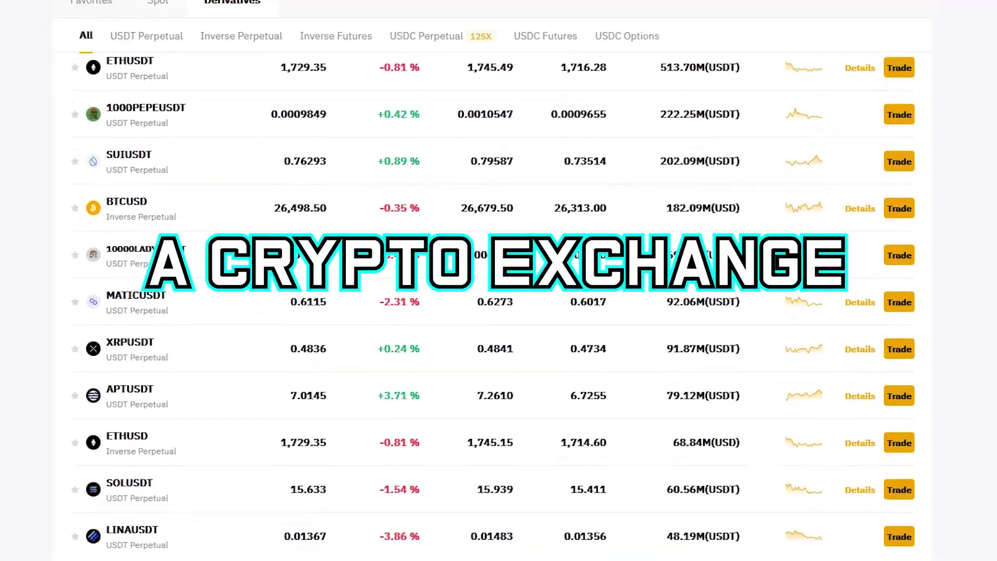
{"action": "scroll", "coordinate": [498, 312], "scroll_direction": "down", "scroll_amount": 7}
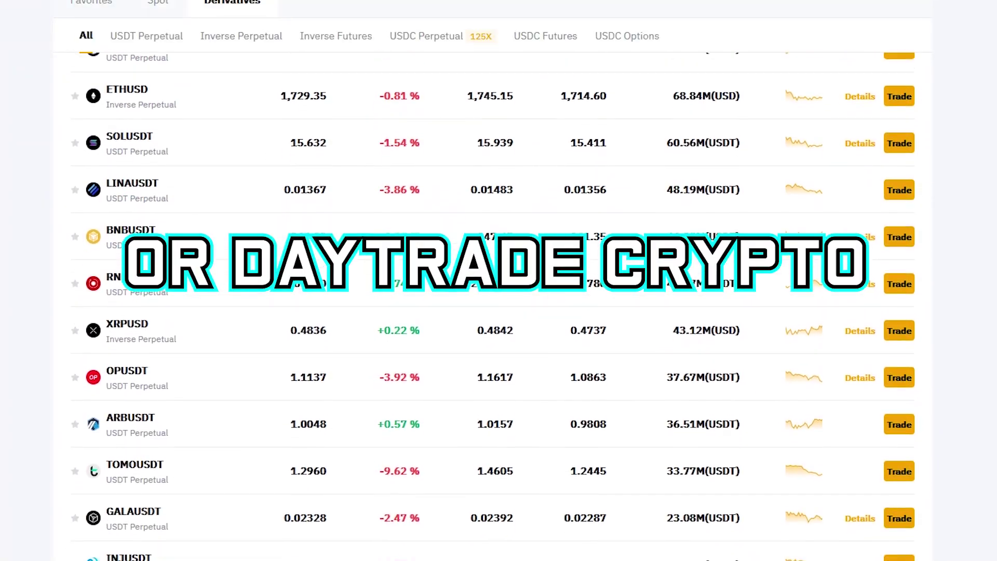
{"action": "scroll", "coordinate": [499, 312], "scroll_direction": "down", "scroll_amount": 2}
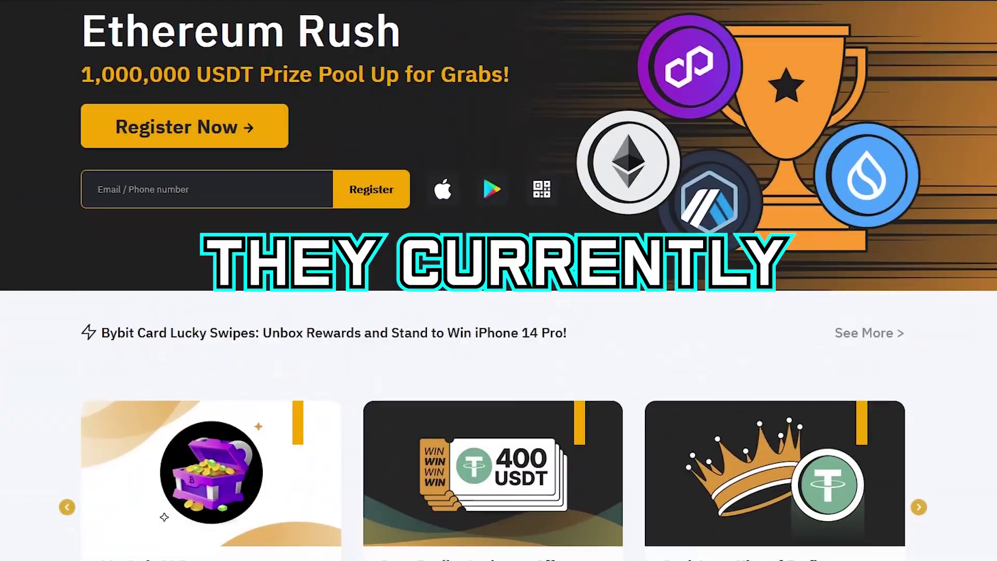
{"action": "scroll", "coordinate": [499, 281], "scroll_direction": "down", "scroll_amount": 4}
{"action": "scroll", "coordinate": [499, 280], "scroll_direction": "down", "scroll_amount": 9}
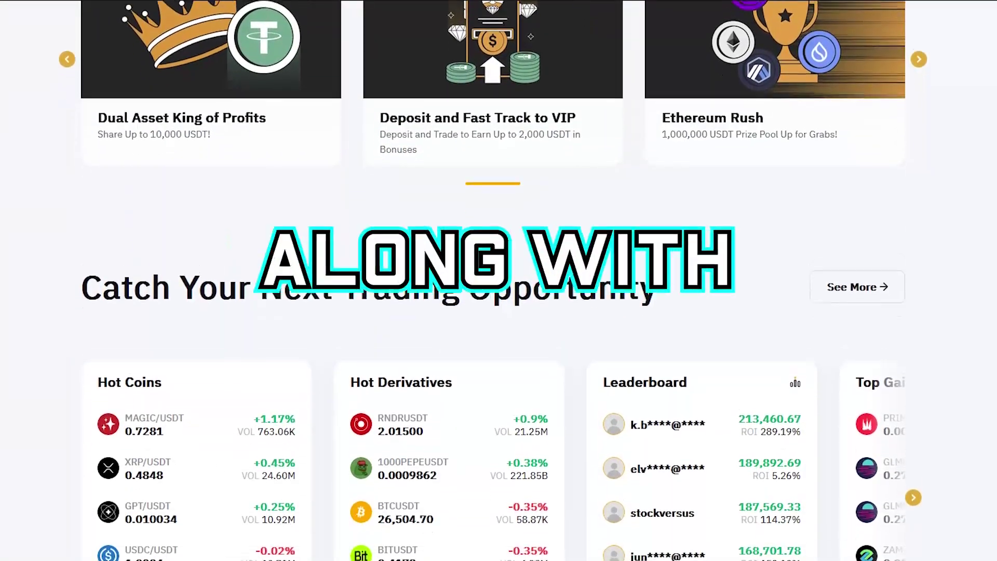
{"action": "scroll", "coordinate": [498, 281], "scroll_direction": "down", "scroll_amount": 9}
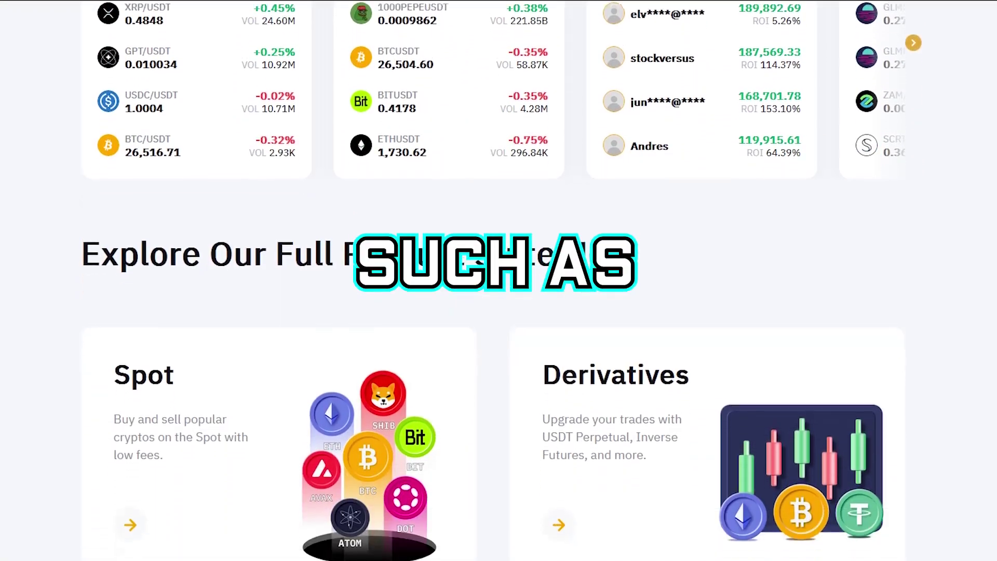
{"action": "scroll", "coordinate": [499, 281], "scroll_direction": "down", "scroll_amount": 7}
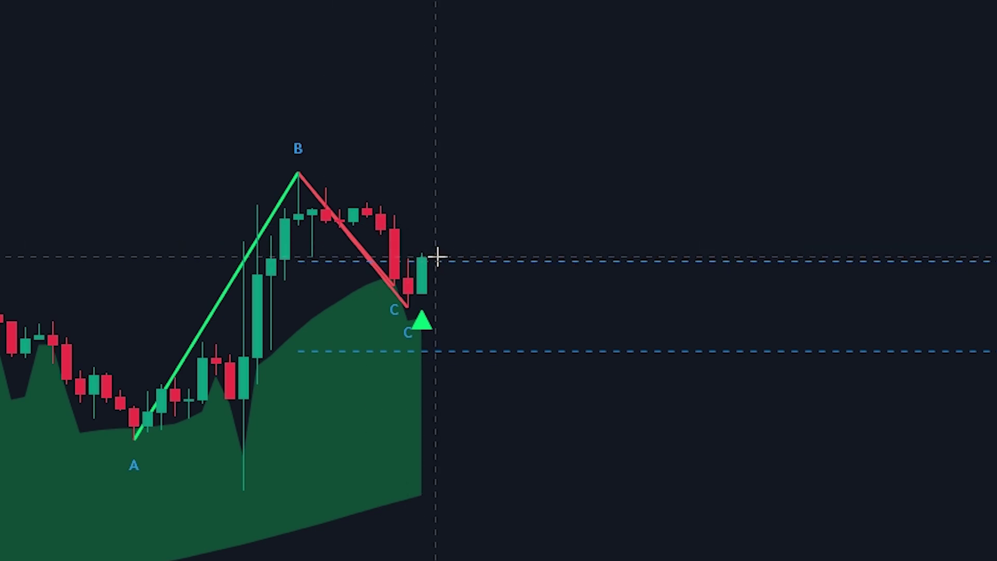
Step: Place a long position at the green signal candle's close, with the stop below point C and a risk/reward ratio of 2
{"action": "left_click", "coordinate": [437, 256]}
{"action": "left_click_drag", "start_coordinate": [437, 357], "coordinate": [457, 312]}
{"action": "mouse_move", "coordinate": [439, 152]}
{"action": "left_mouse_down"}
{"action": "mouse_move", "coordinate": [435, 125]}
{"action": "mouse_move", "coordinate": [436, 157]}
{"action": "mouse_move", "coordinate": [441, 148]}
{"action": "left_mouse_up"}
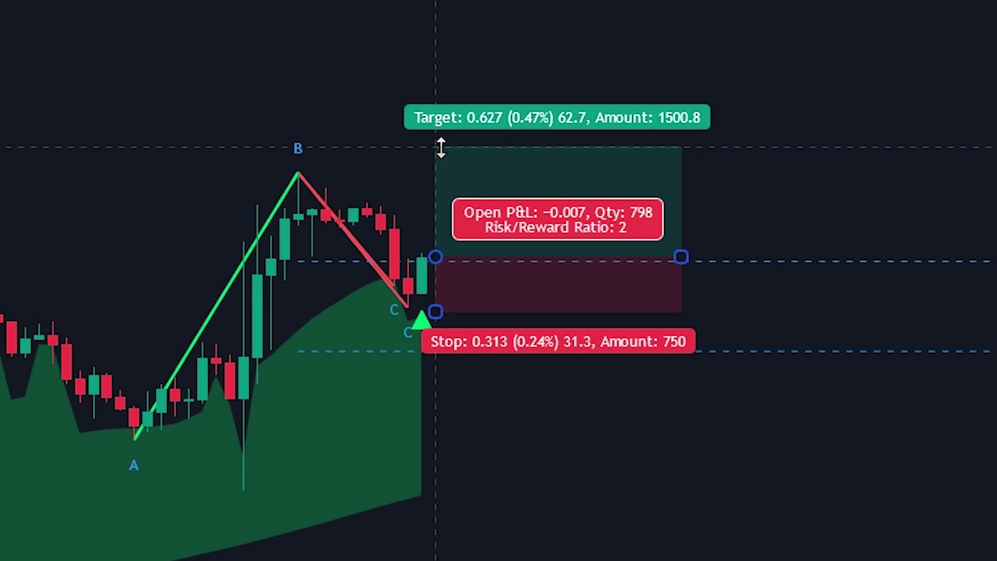
{"action": "left_click", "coordinate": [404, 160]}
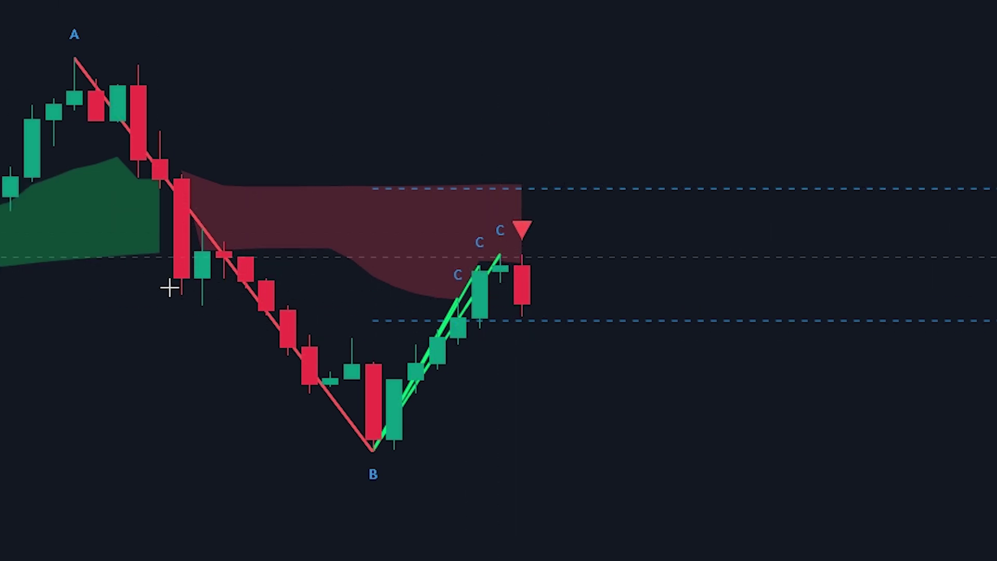
Step: Place a short position at the red signal candle's close, with the stop 0.268 away above point C and the target extended lower
{"action": "left_click", "coordinate": [551, 303]}
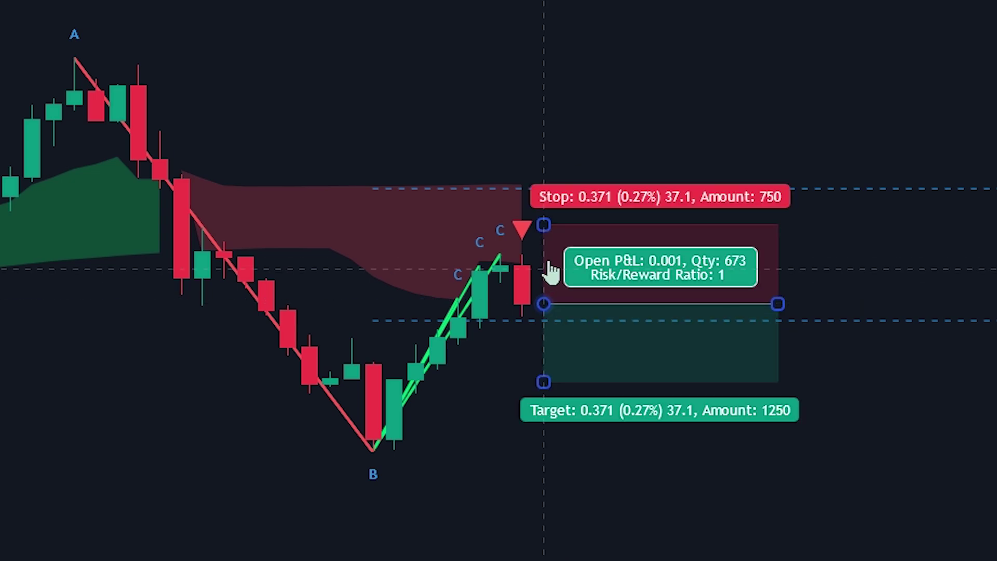
{"action": "left_click_drag", "start_coordinate": [544, 224], "coordinate": [547, 247]}
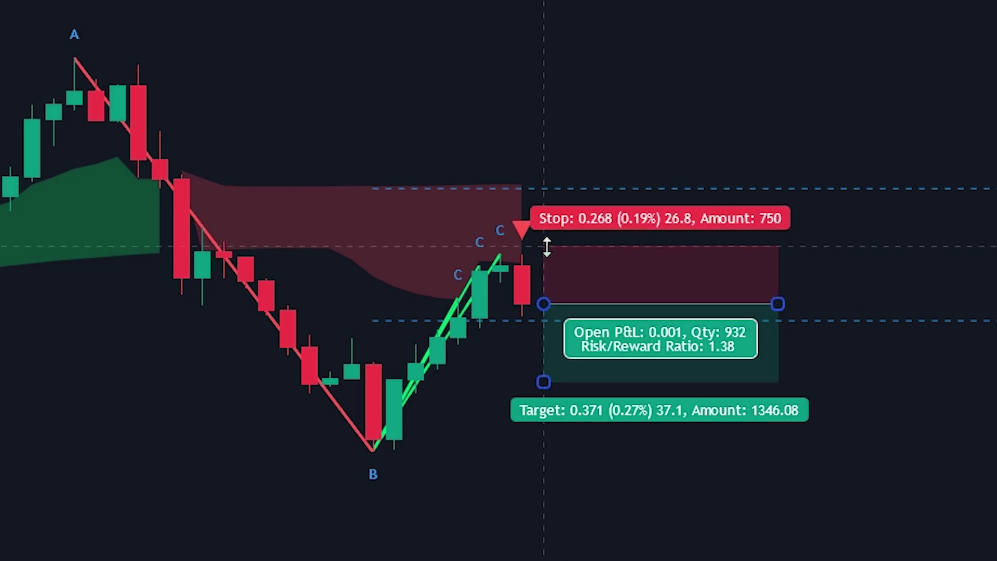
{"action": "left_click_drag", "start_coordinate": [544, 382], "coordinate": [554, 416]}
{"action": "left_click", "coordinate": [494, 407]}
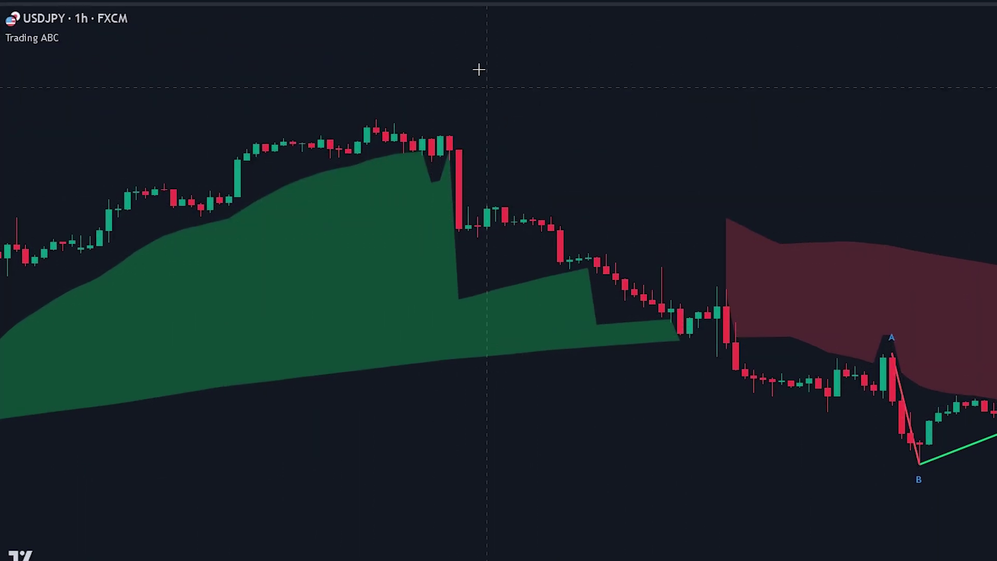
Step: Add the built-in Parabolic SAR technical indicator to the USDJPY 1h chart
{"action": "left_click", "coordinate": [473, 16]}
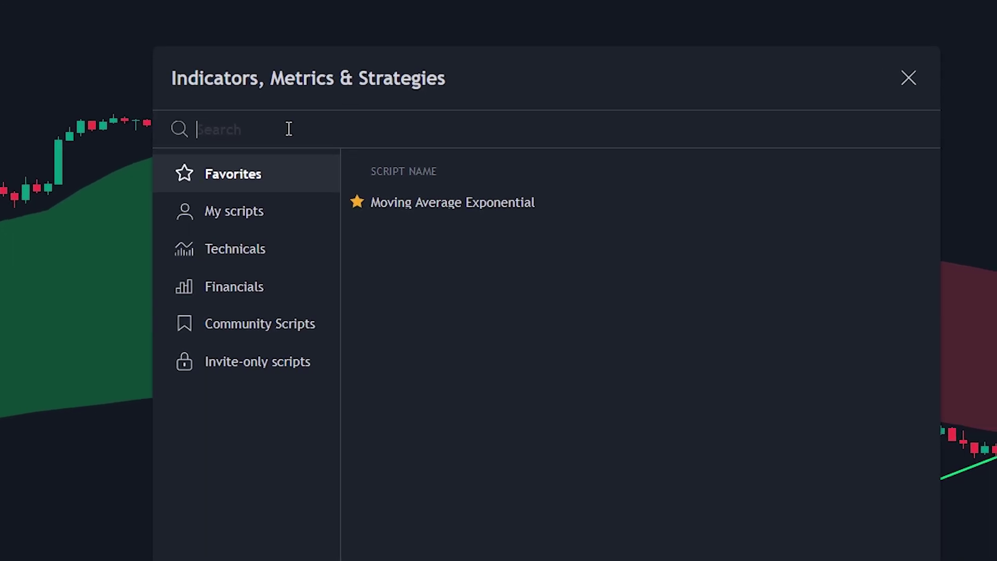
{"action": "type", "text": "parabol"}
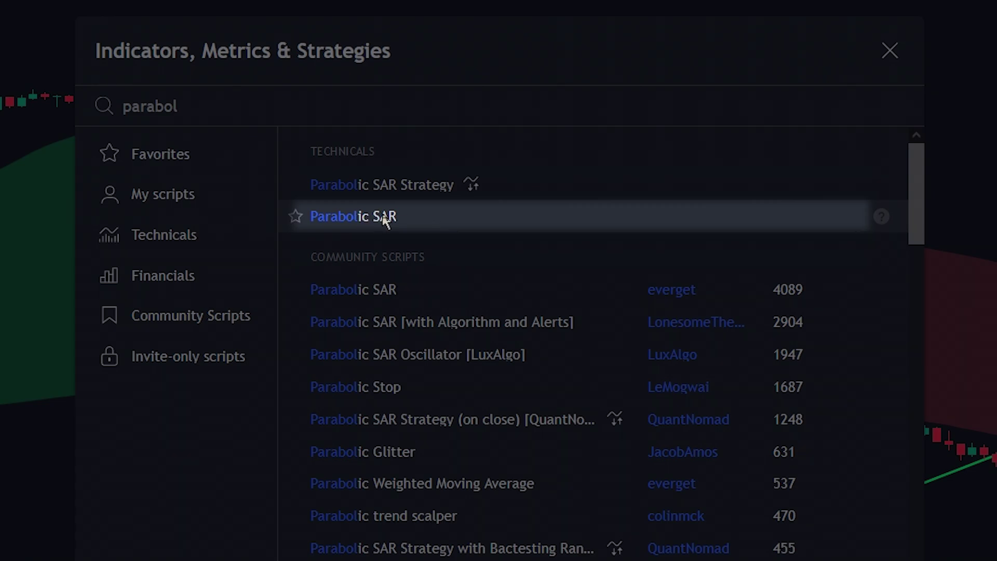
{"action": "left_click", "coordinate": [385, 217]}
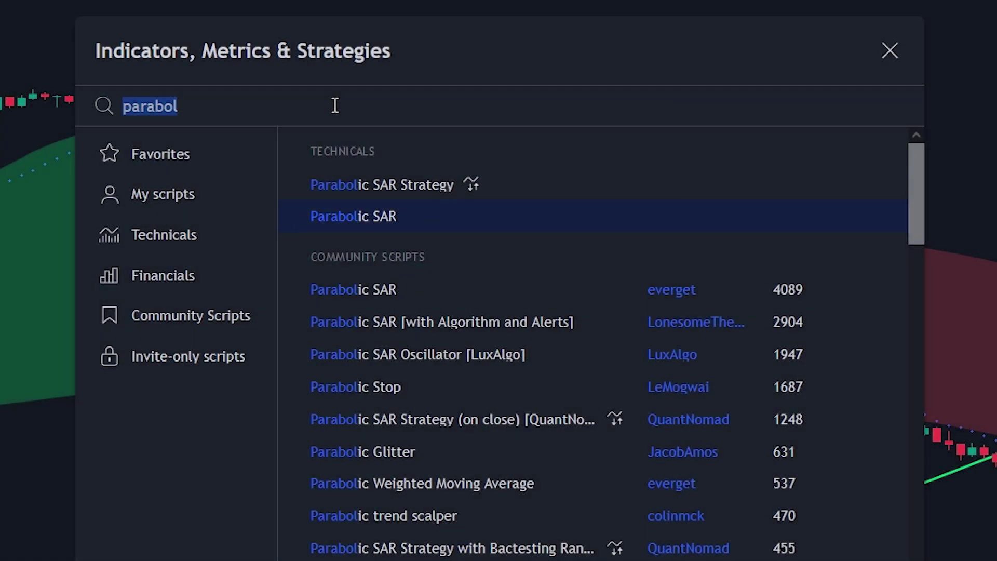
Step: Add the community script indicator Volume fight to the USDJPY 1h chart
{"action": "type", "text": "volume fight"}
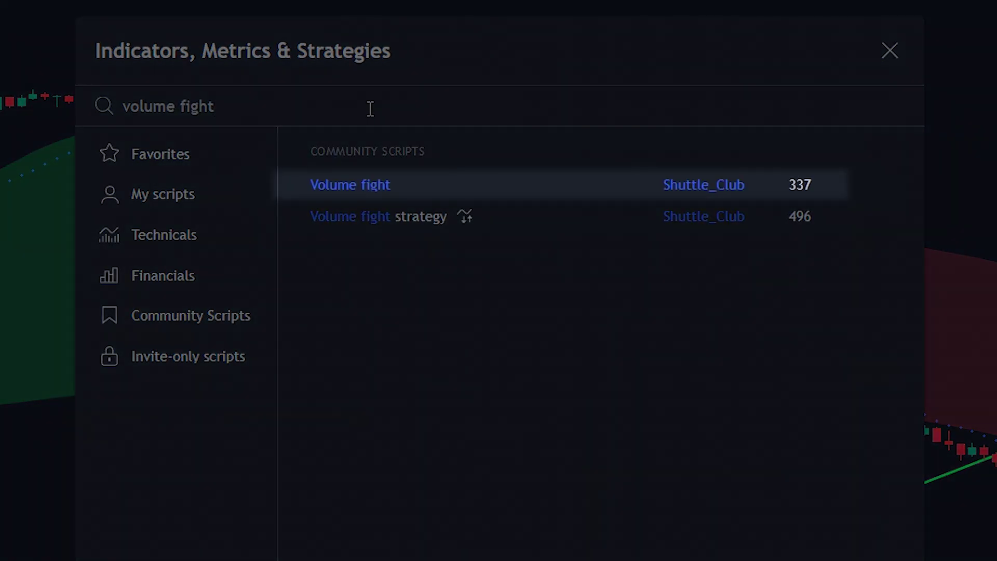
{"action": "left_click", "coordinate": [418, 185]}
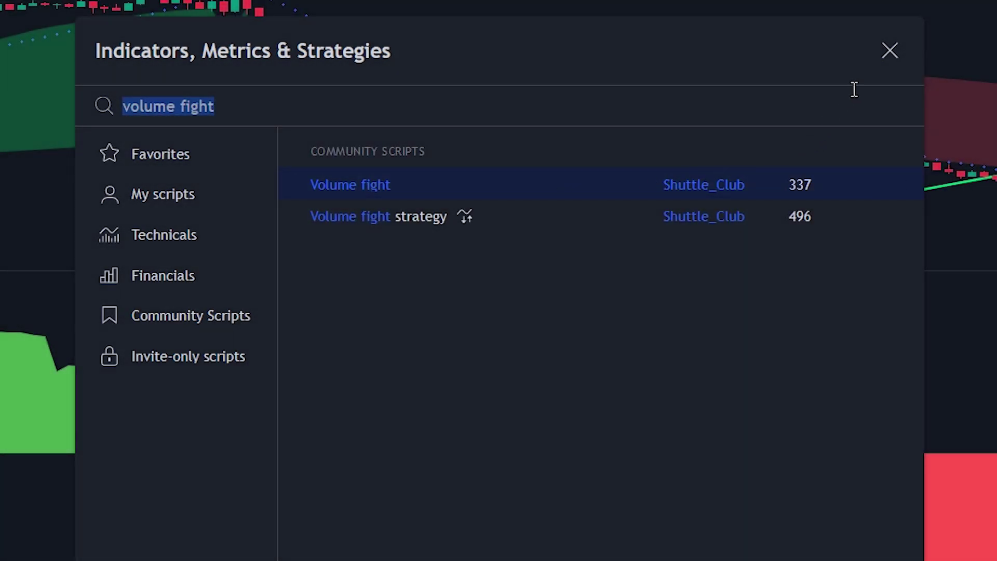
{"action": "left_click", "coordinate": [890, 50]}
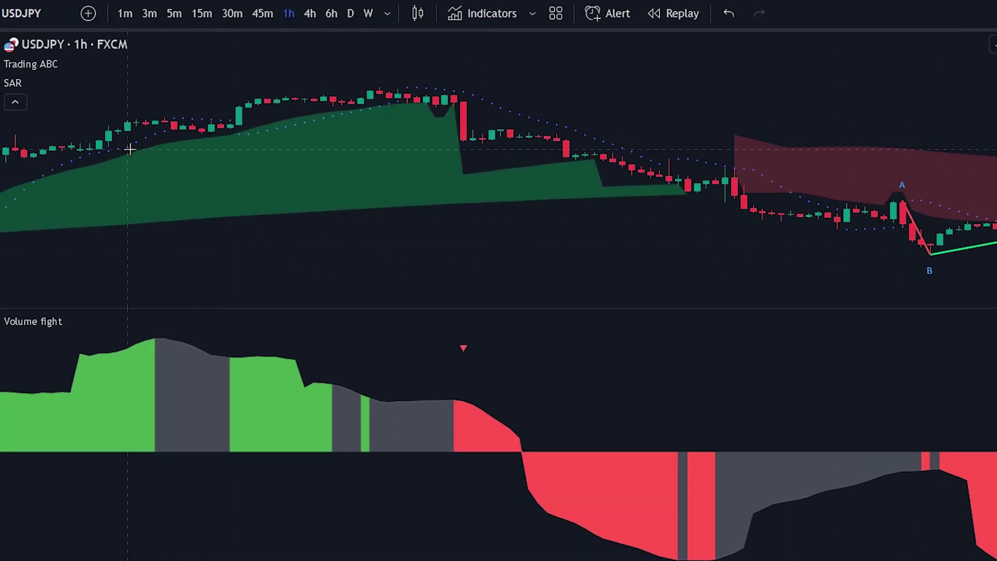
Step: Restyle the Parabolic SAR plot in white with a thicker line
{"action": "left_click", "coordinate": [61, 83]}
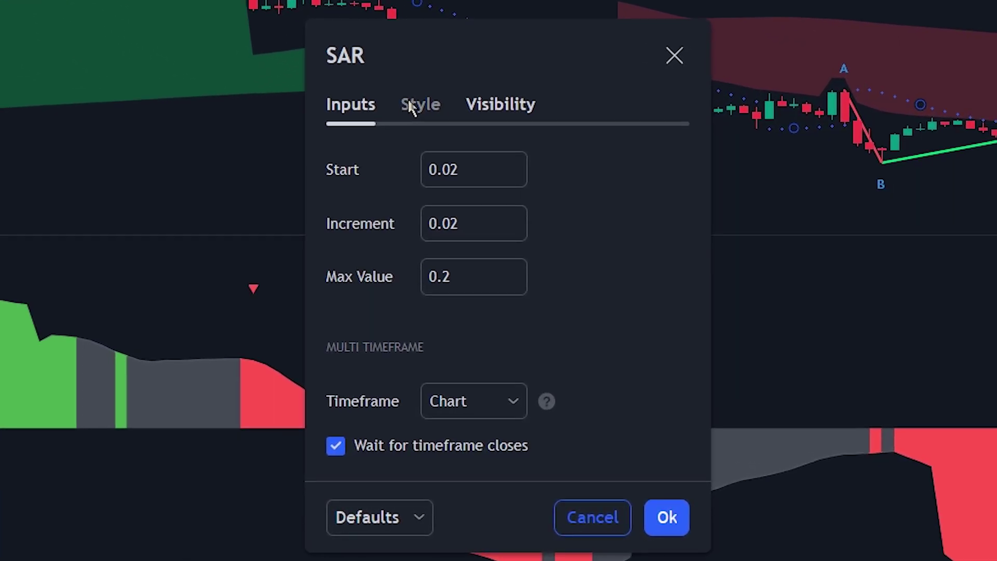
{"action": "left_click", "coordinate": [413, 107]}
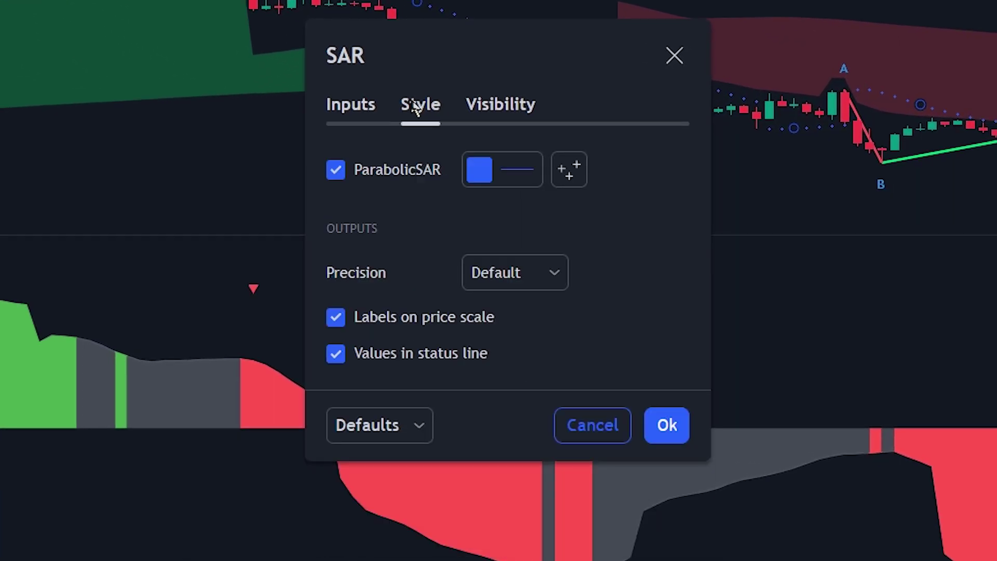
{"action": "left_click", "coordinate": [512, 167]}
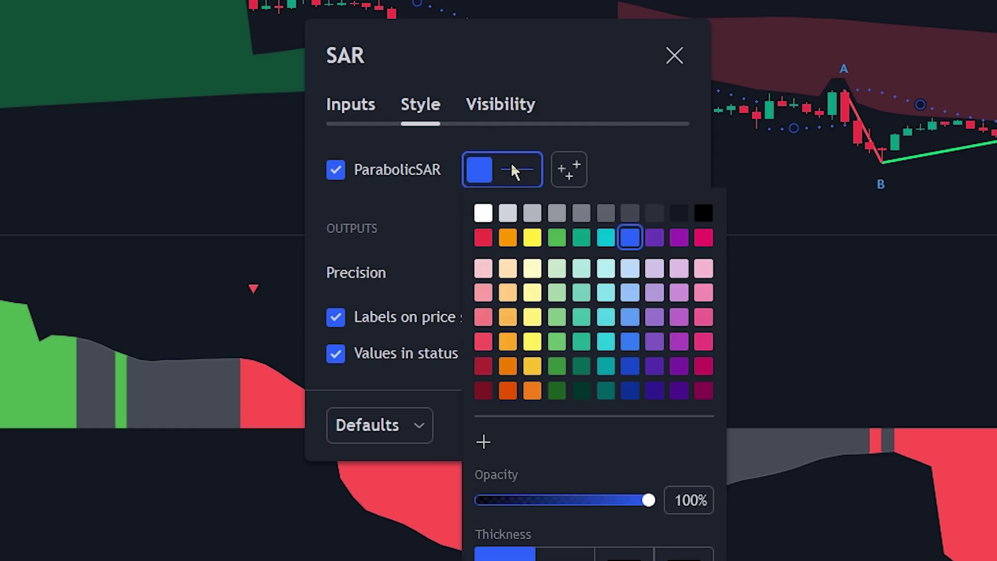
{"action": "left_click", "coordinate": [486, 214]}
{"action": "left_click", "coordinate": [454, 215]}
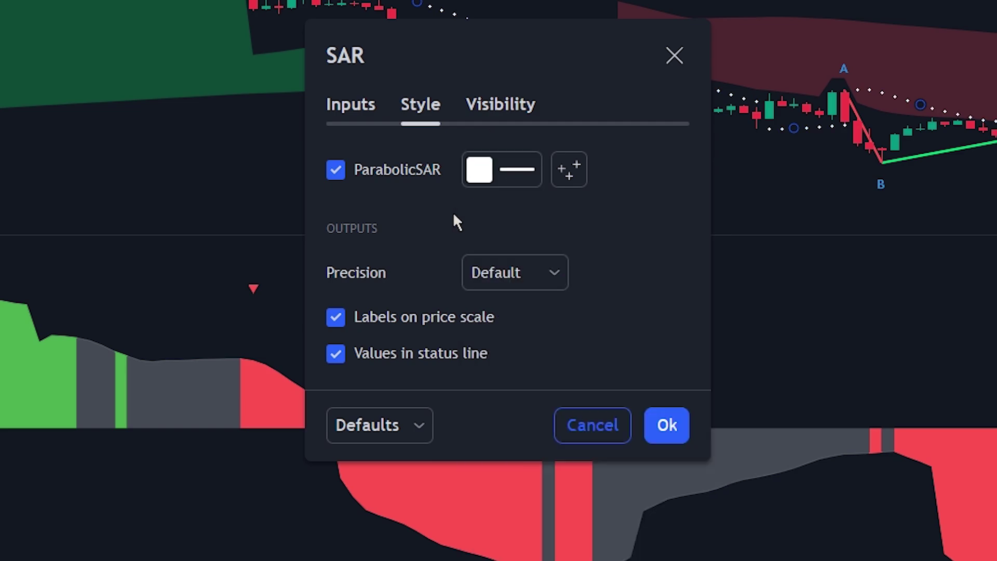
{"action": "left_click", "coordinate": [663, 425]}
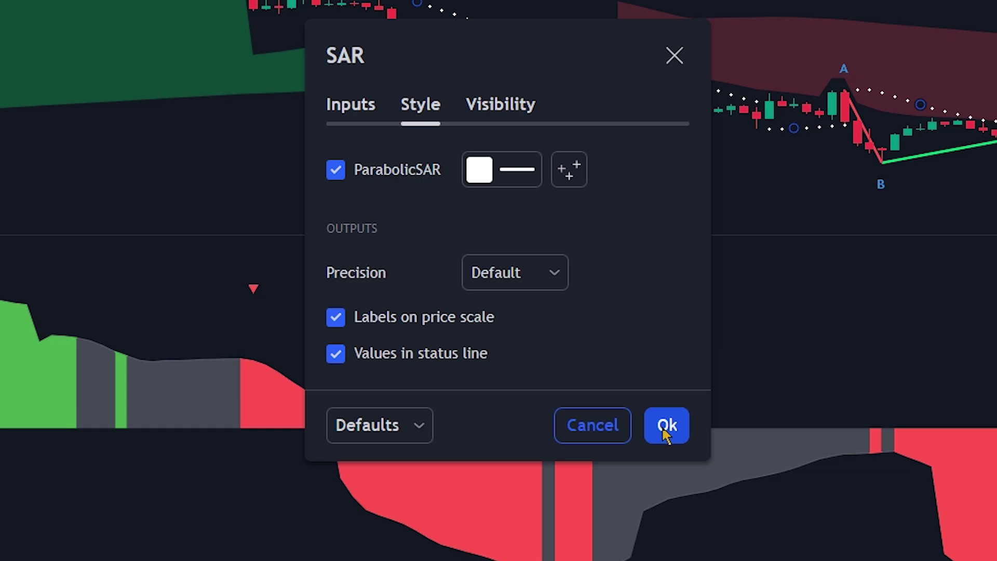
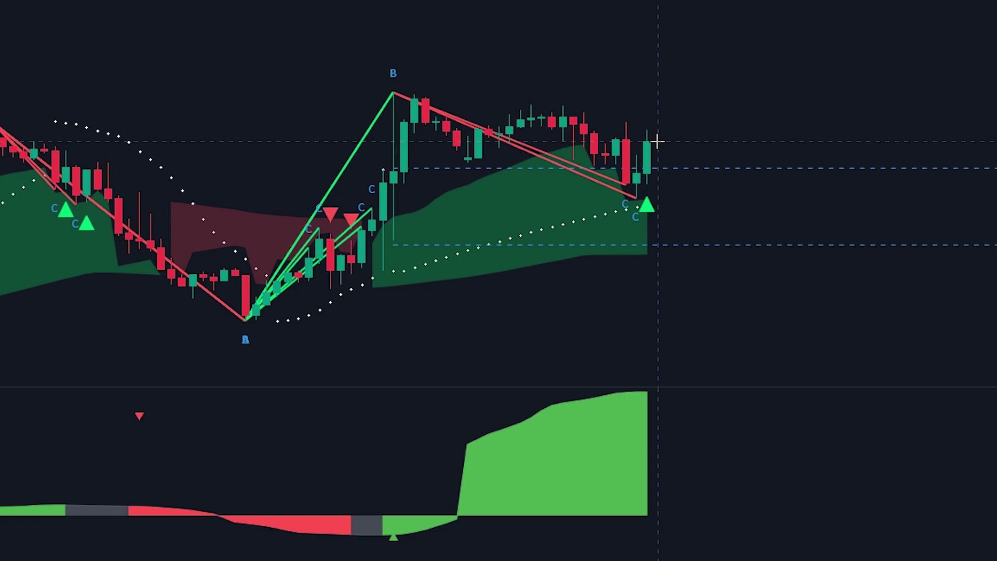
Step: Place a long position at the green signal candle's close, with stop 0.00246, target 0.00372 and risk/reward ratio 1.51, and widen it
{"action": "left_click", "coordinate": [657, 141]}
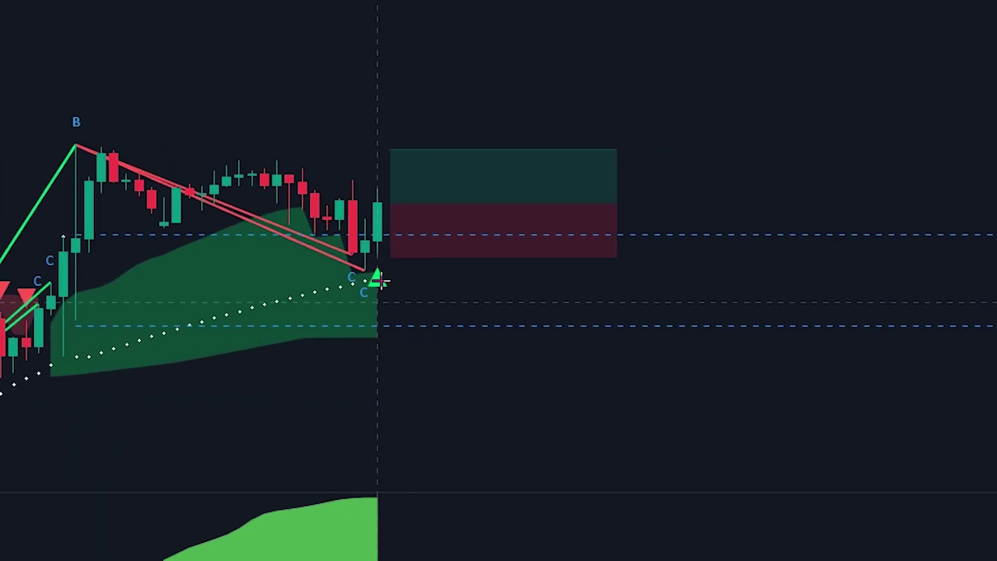
{"action": "mouse_move", "coordinate": [388, 260]}
{"action": "left_mouse_down"}
{"action": "mouse_move", "coordinate": [392, 276]}
{"action": "mouse_move", "coordinate": [398, 270]}
{"action": "left_mouse_up"}
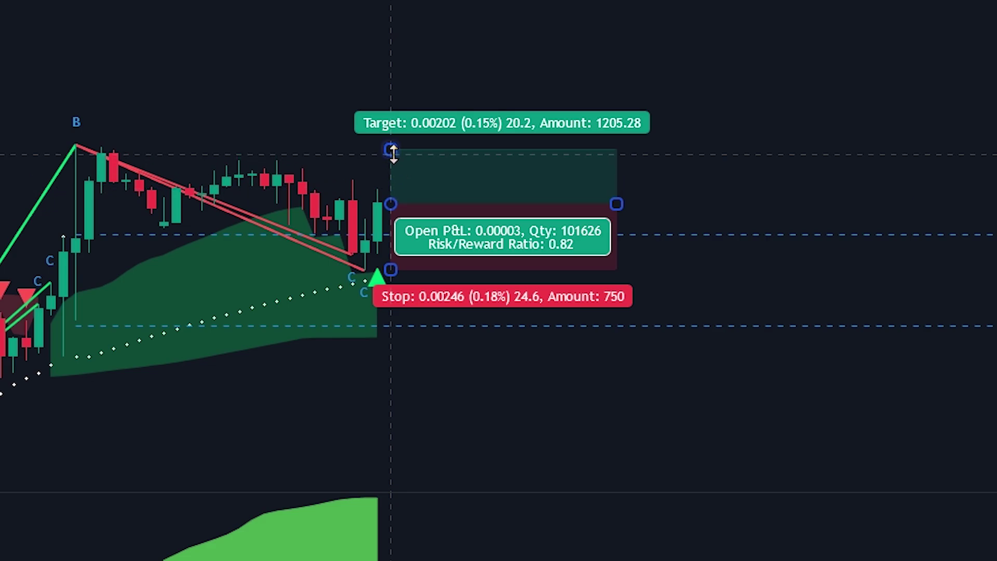
{"action": "left_click_drag", "start_coordinate": [390, 150], "coordinate": [403, 102]}
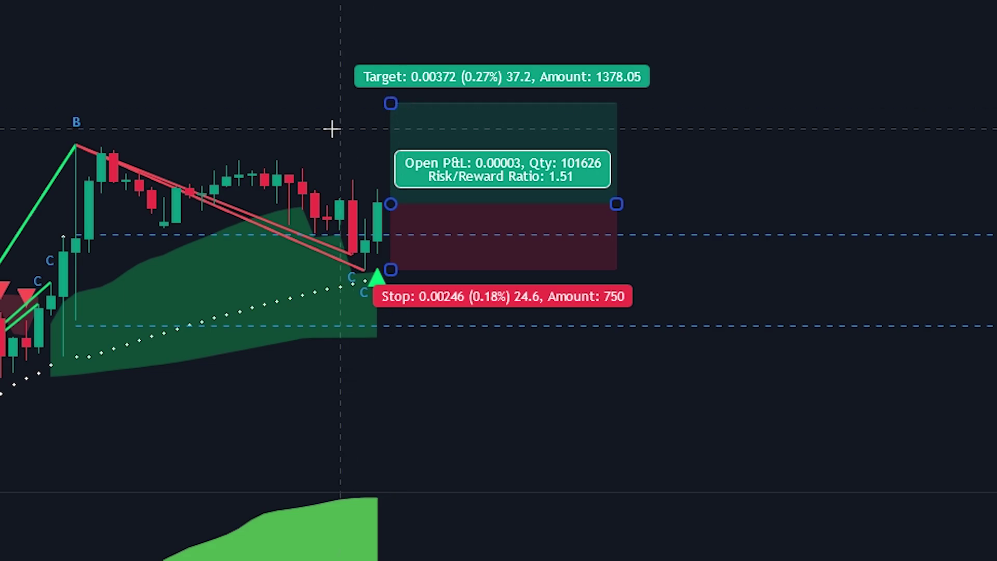
{"action": "left_click_drag", "start_coordinate": [617, 202], "coordinate": [742, 203]}
{"action": "left_click", "coordinate": [812, 406]}
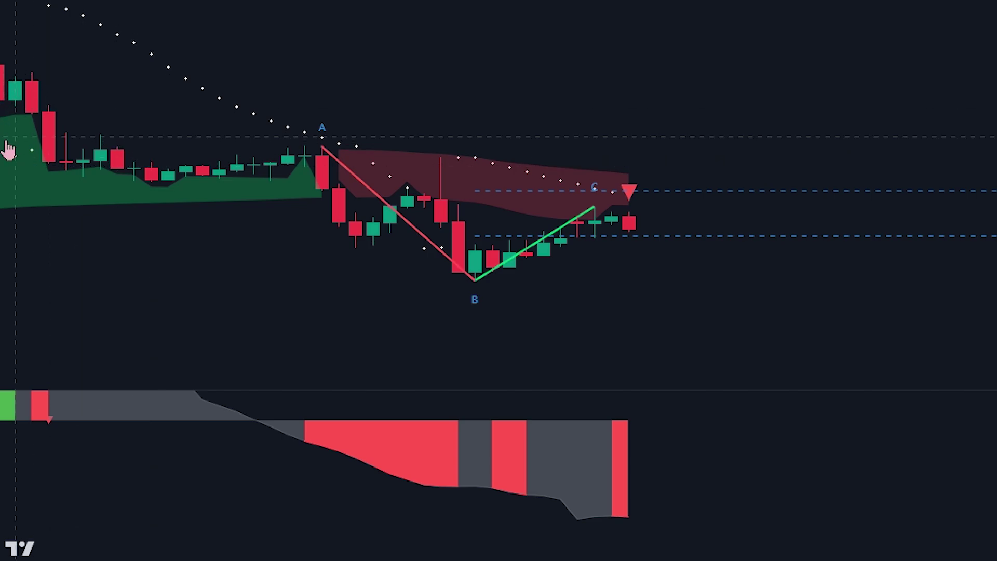
Step: Place a short position at the red signal candle's close, with stop 0.00202, target 0.00306 and risk/reward ratio 1.51
{"action": "left_click", "coordinate": [1, 156]}
{"action": "left_click", "coordinate": [52, 194]}
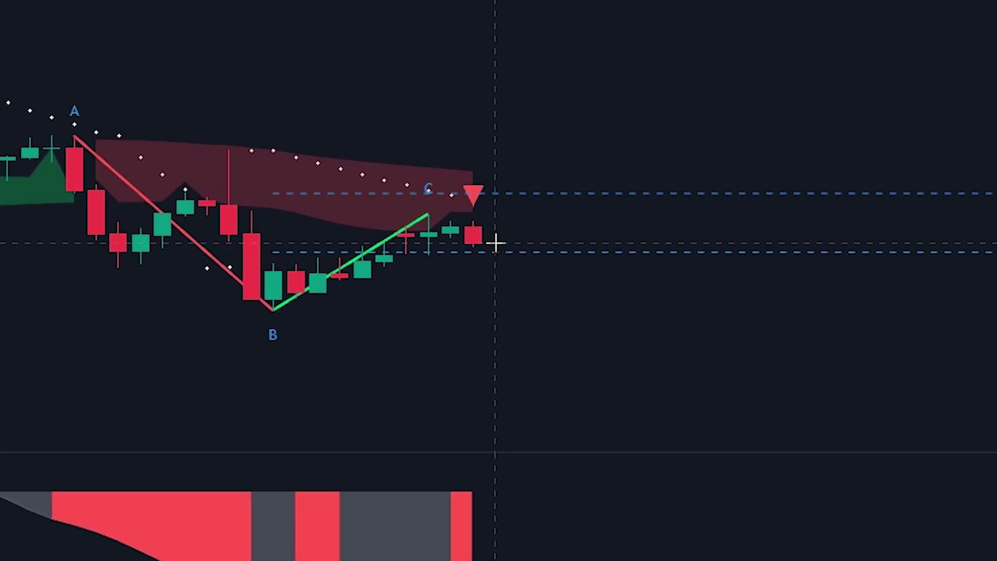
{"action": "left_click", "coordinate": [495, 242]}
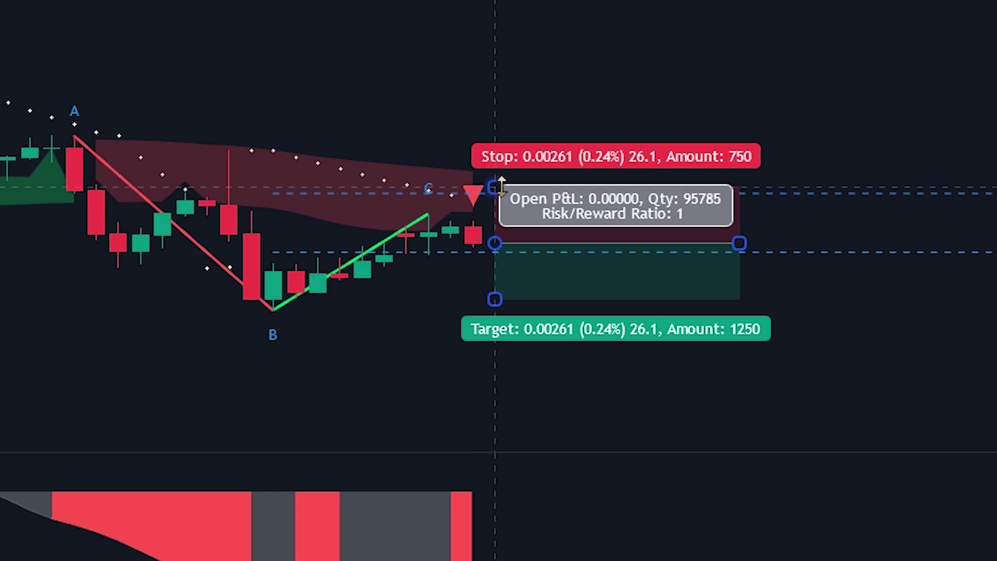
{"action": "left_click_drag", "start_coordinate": [502, 186], "coordinate": [502, 196]}
{"action": "left_click_drag", "start_coordinate": [944, 239], "coordinate": [946, 146]}
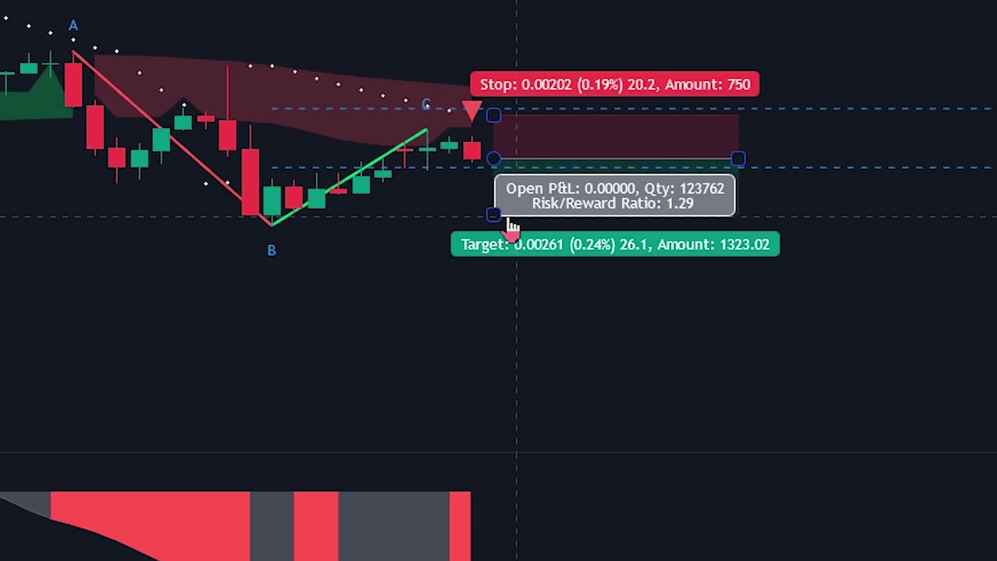
{"action": "mouse_move", "coordinate": [494, 227]}
{"action": "left_mouse_down"}
{"action": "mouse_move", "coordinate": [509, 211]}
{"action": "mouse_move", "coordinate": [512, 224]}
{"action": "left_mouse_up"}
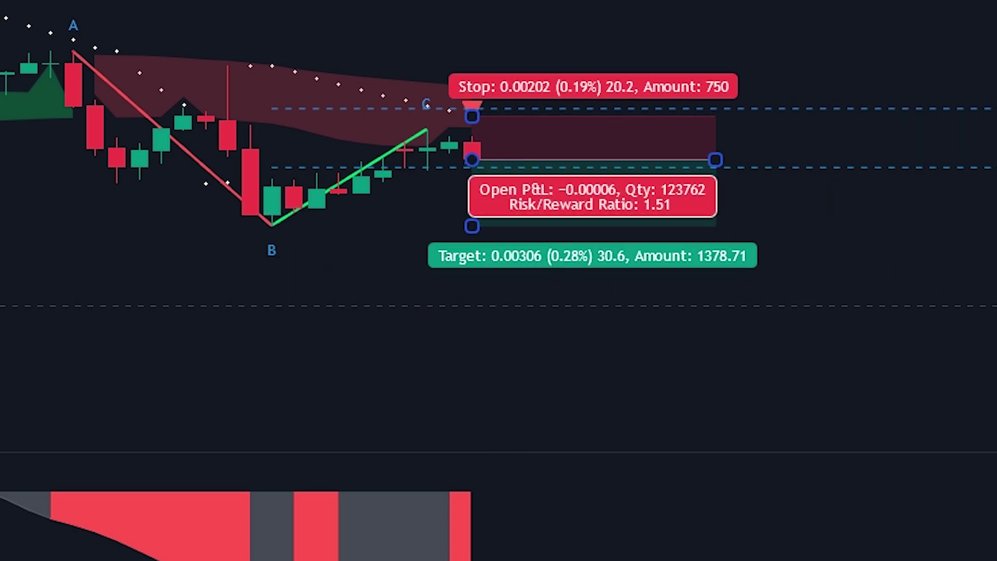
{"action": "left_click", "coordinate": [140, 22]}
{"action": "scroll", "coordinate": [141, 22], "scroll_direction": "down", "scroll_amount": 2}
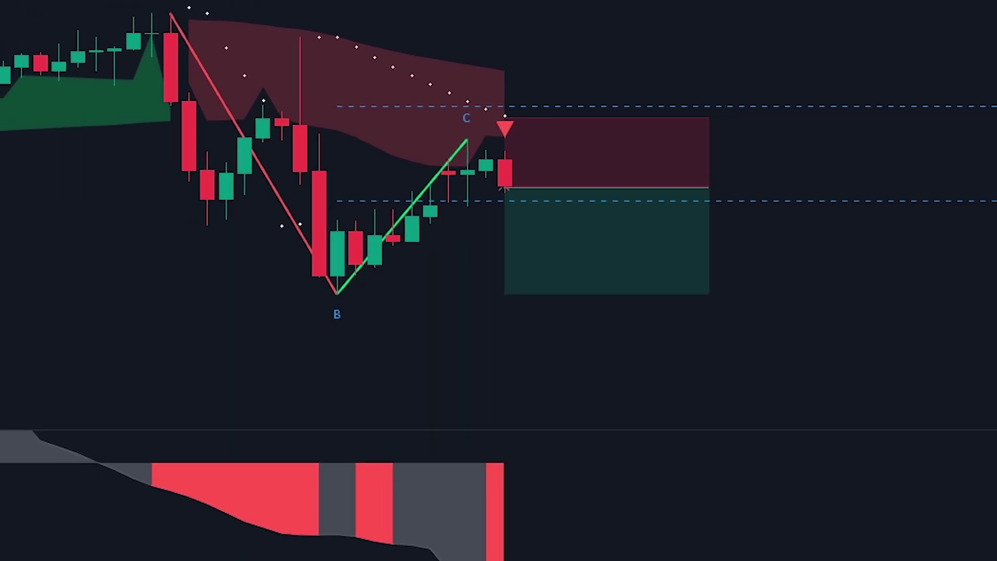